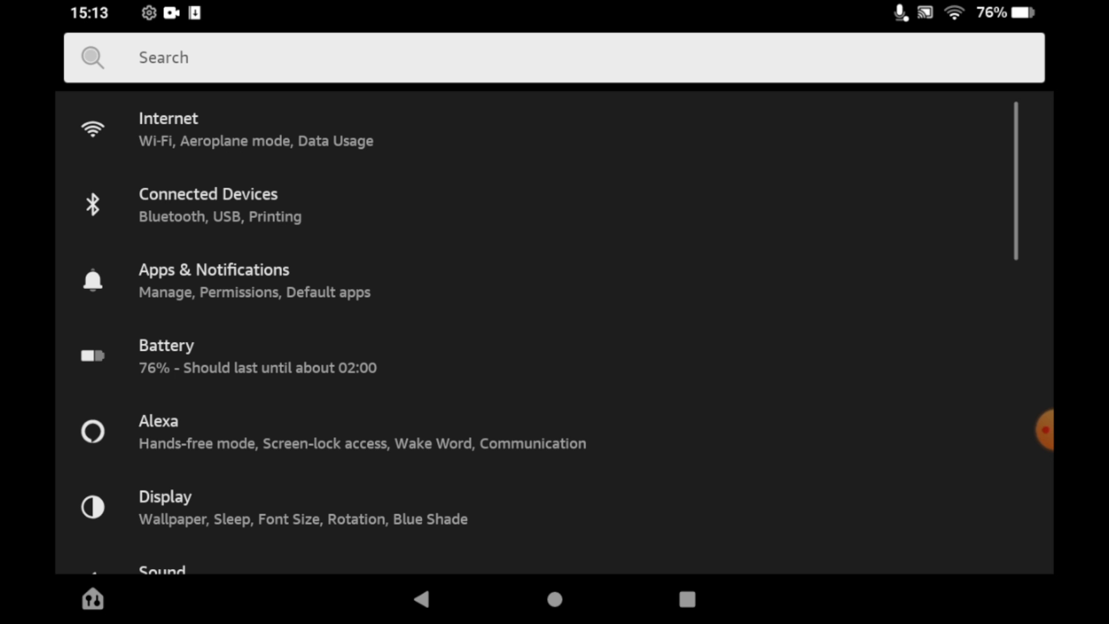
scroll(555, 346, down, 5)
- Open Security & Privacy from the Settings list
click(555, 308)
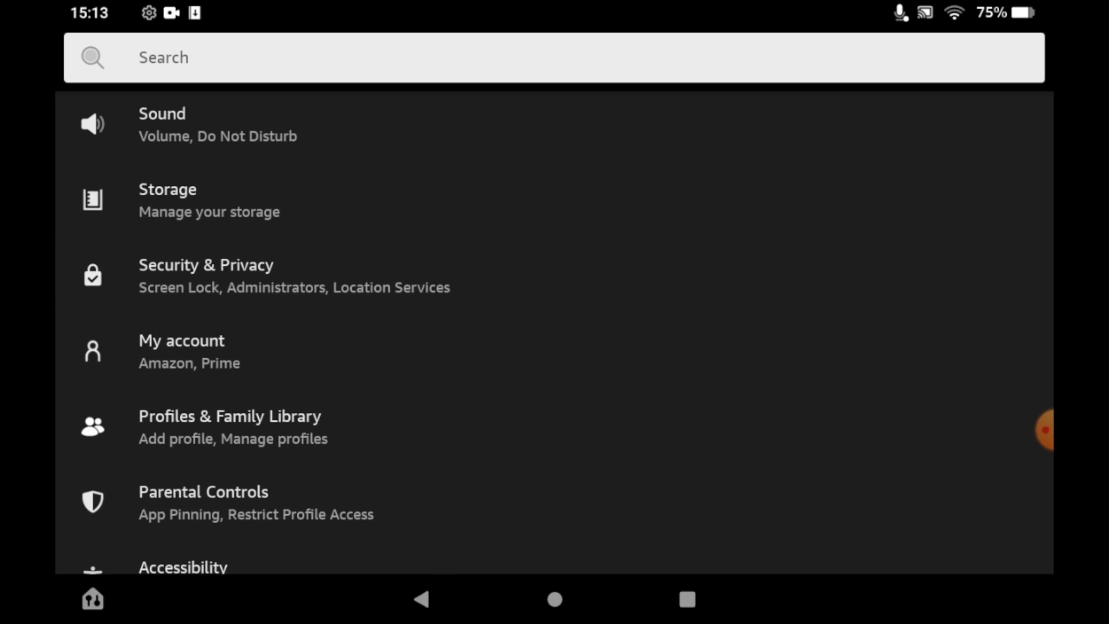
click(694, 276)
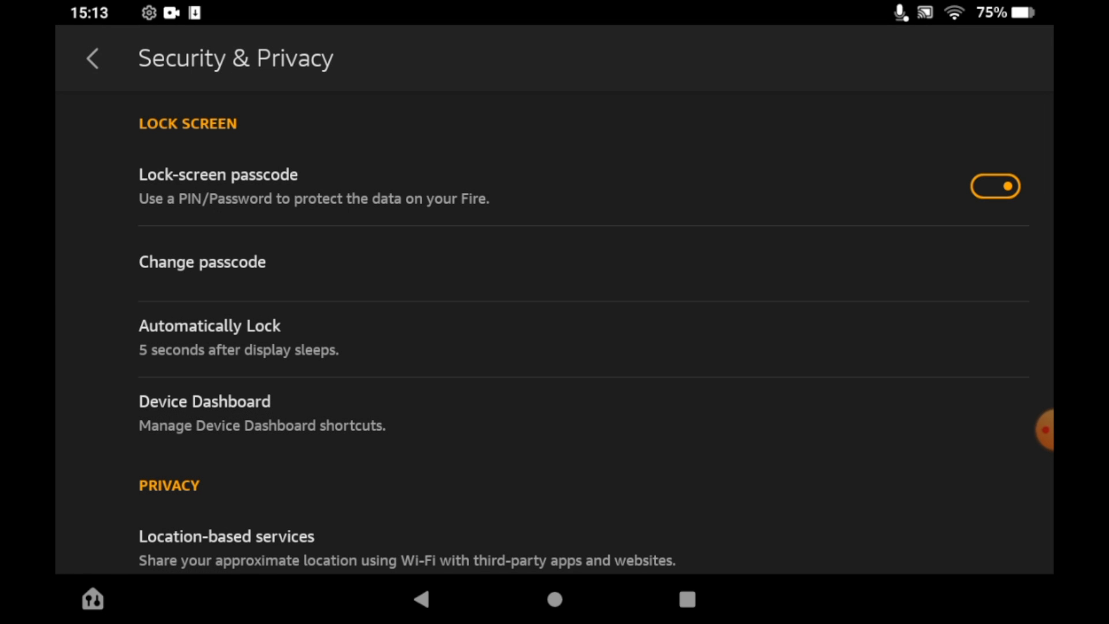
- Start changing the passcode, verify the current PIN and choose Password as the new type
click(554, 262)
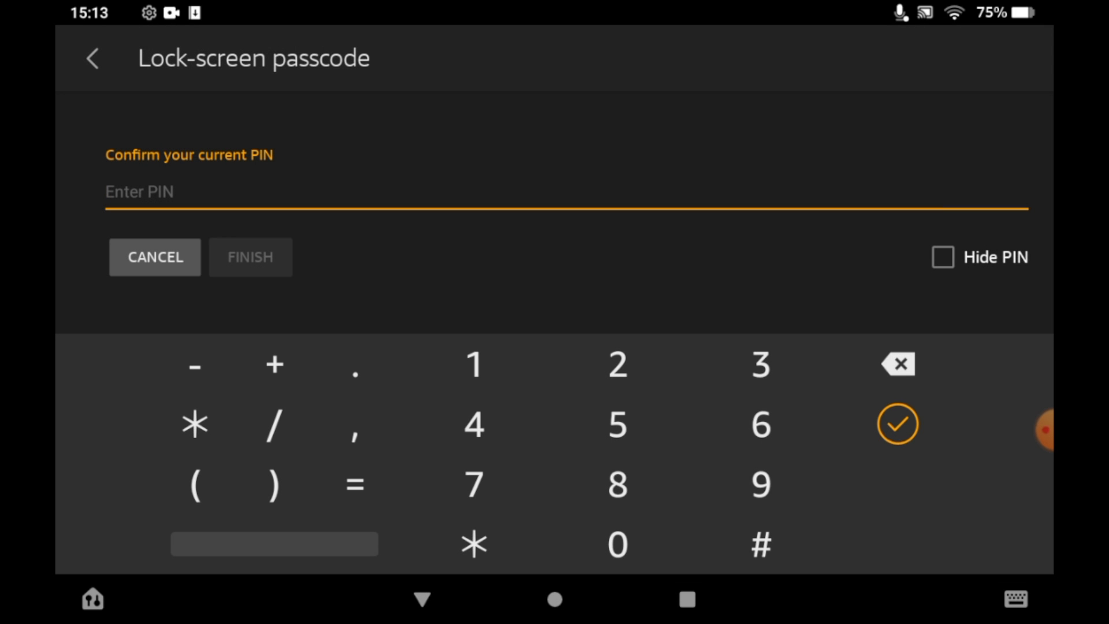
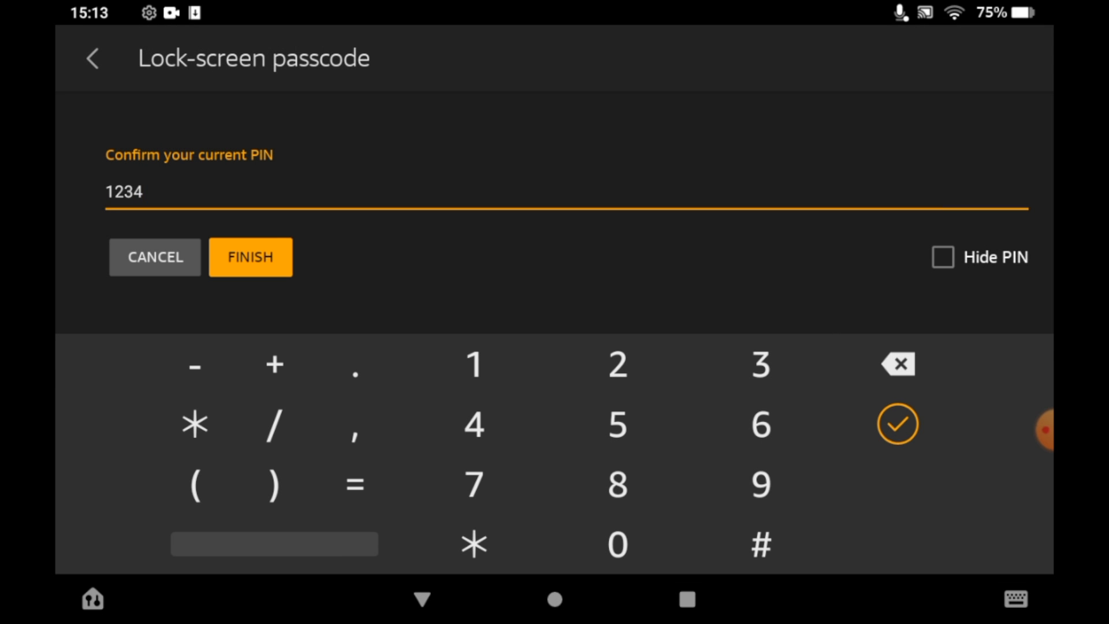
key(Return)
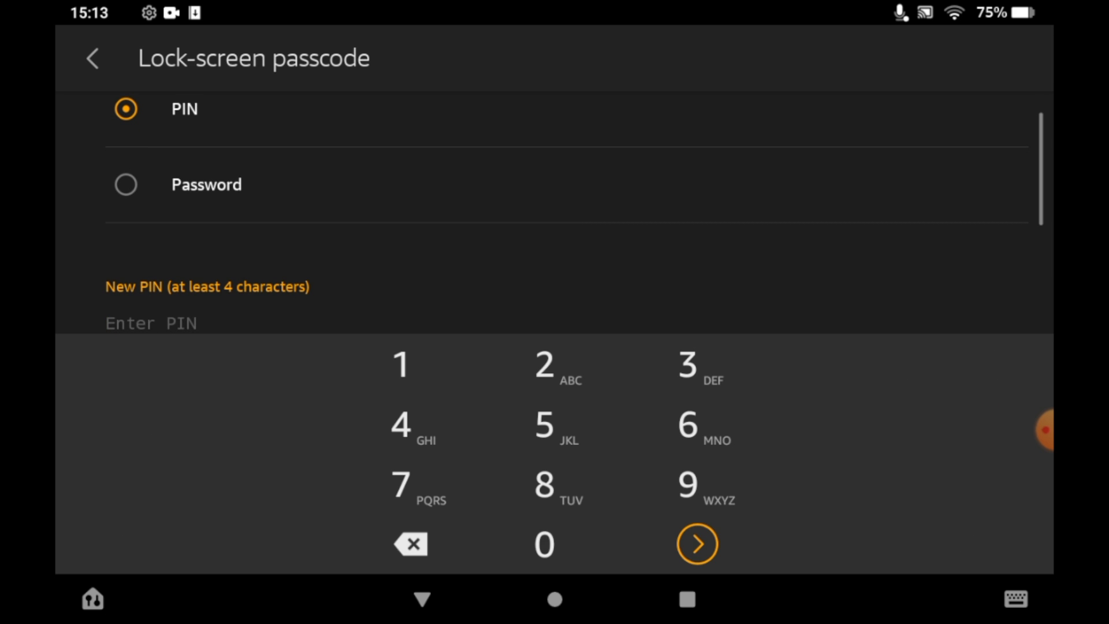
click(125, 184)
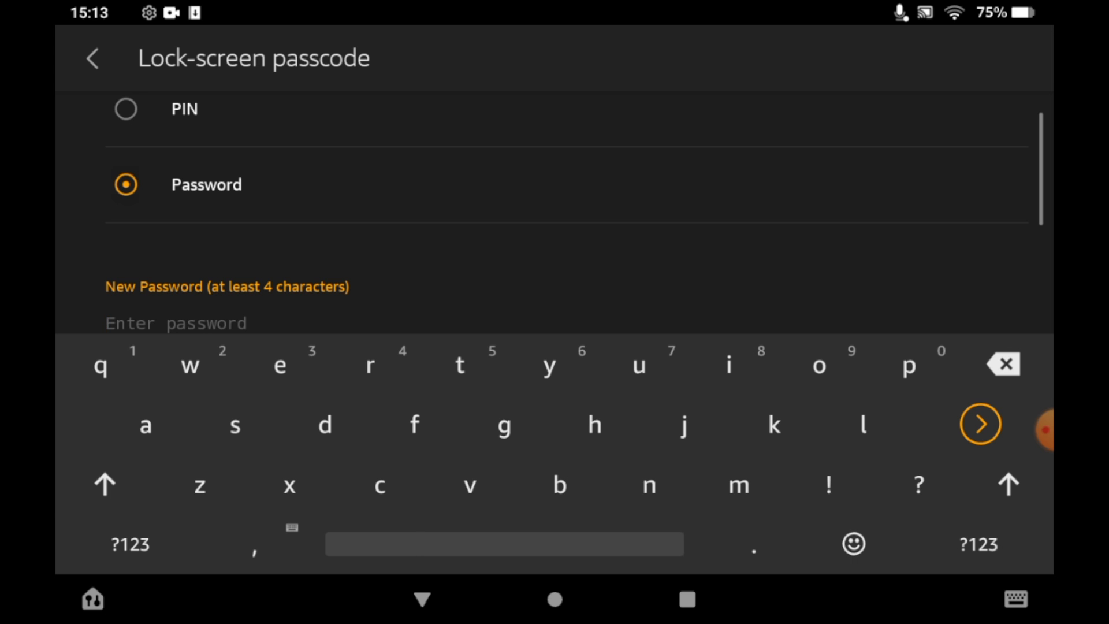
- Enter a new four-digit password and continue to confirmation
click(130, 545)
click(100, 364)
click(190, 365)
click(280, 364)
click(369, 364)
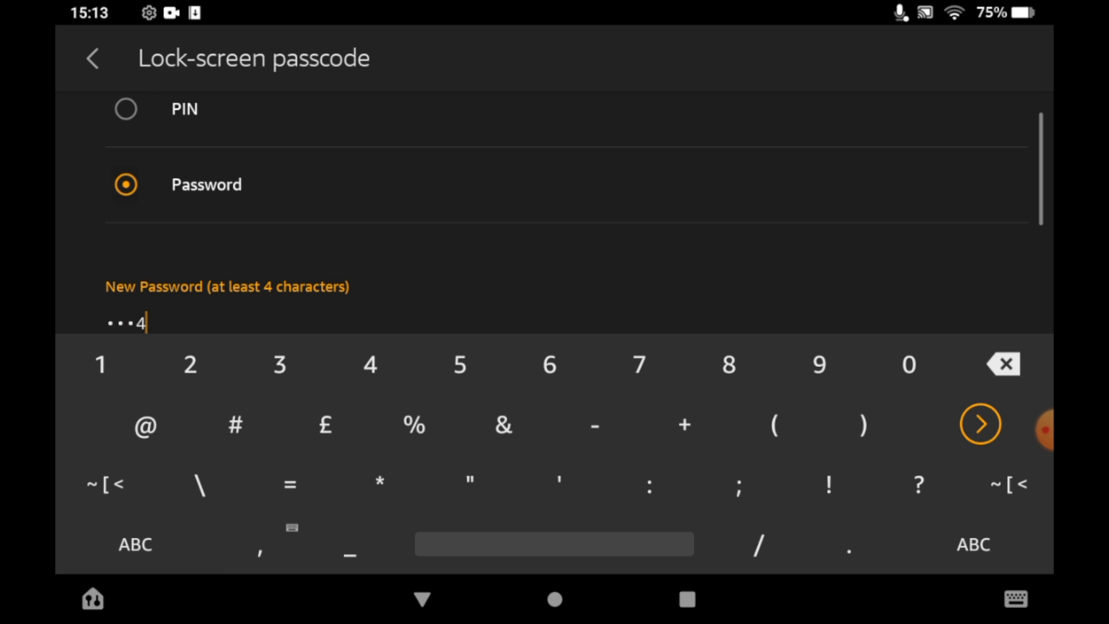
click(980, 423)
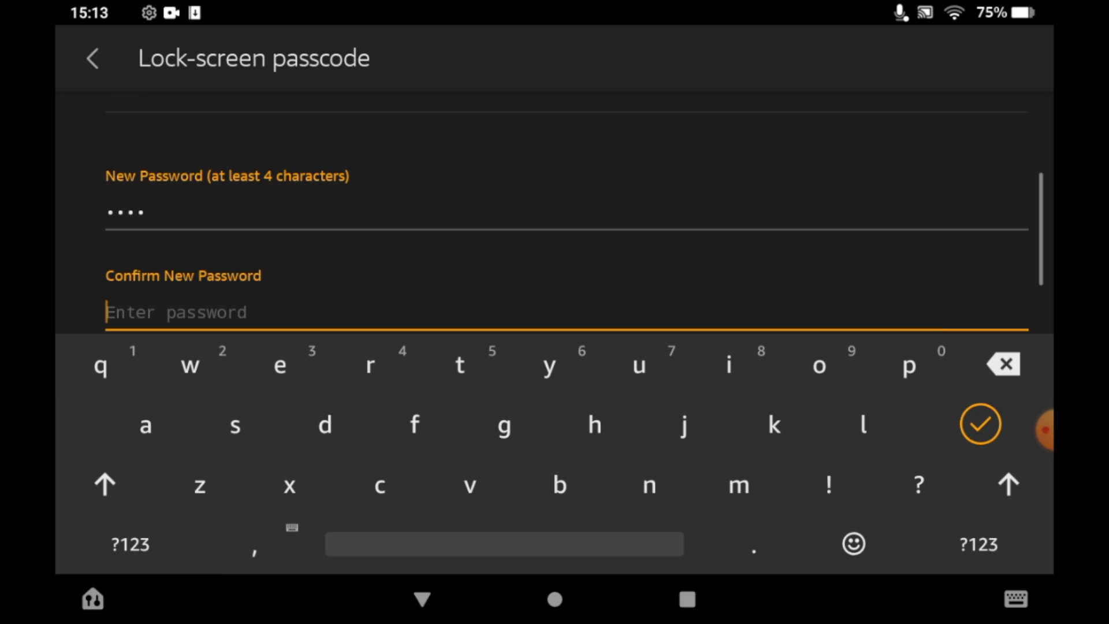
- Re-enter the four-digit password to confirm it and save the new lock-screen password
click(130, 545)
click(99, 364)
click(190, 363)
click(279, 365)
click(370, 364)
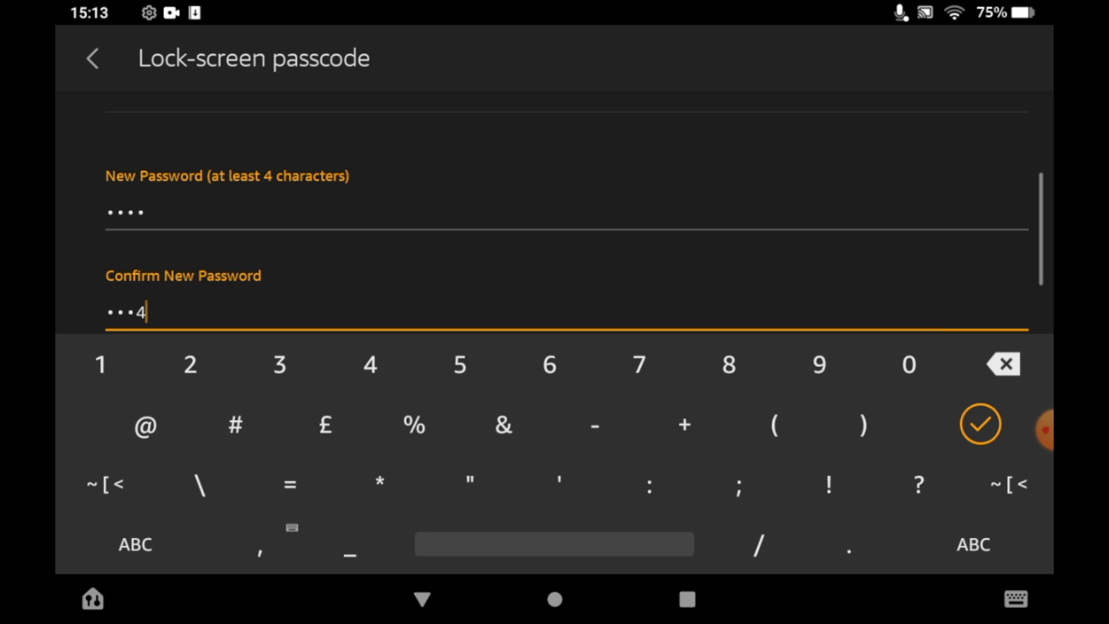
click(135, 544)
click(980, 424)
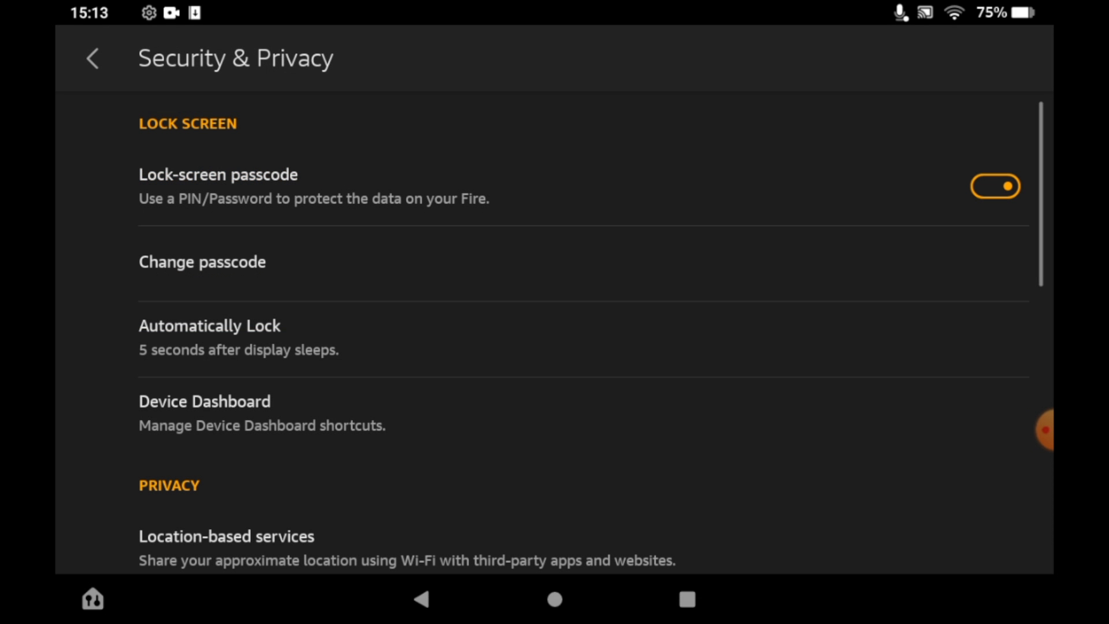
- Start changing the passcode again and verify with the current four-digit code
click(202, 262)
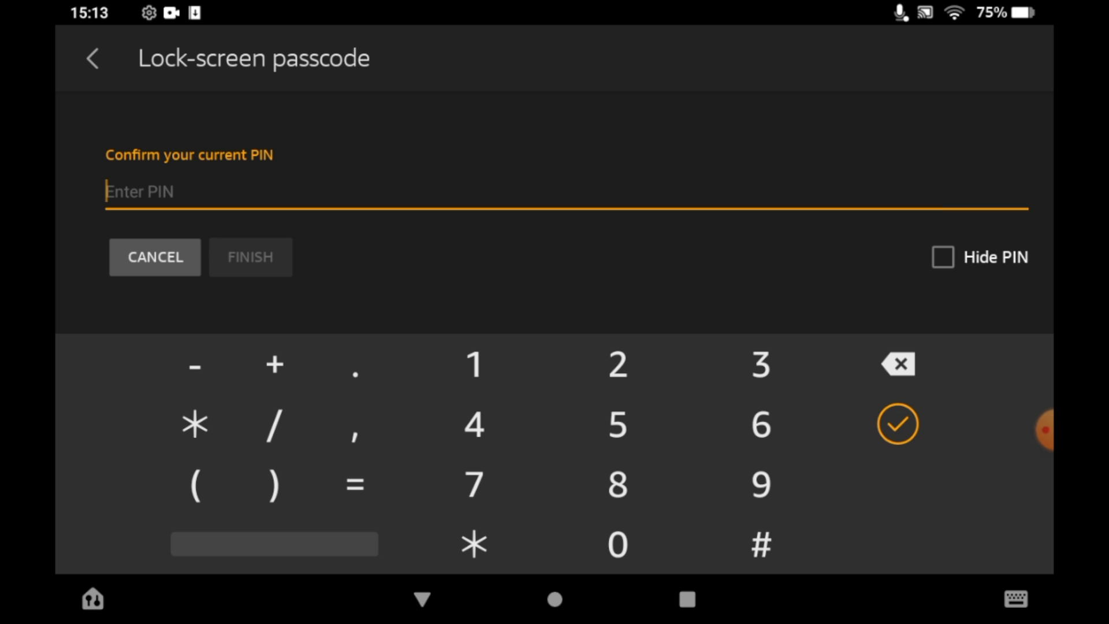
click(475, 364)
click(617, 364)
click(761, 364)
click(474, 424)
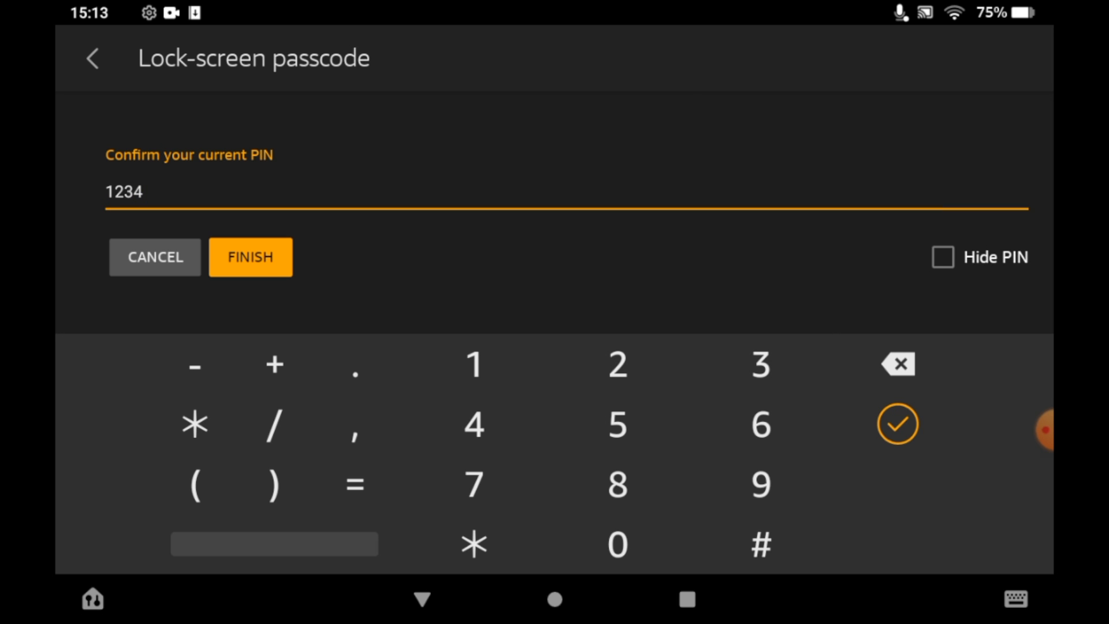
click(250, 257)
- Begin a new password with four digits, then switch the passcode type back to PIN
click(126, 184)
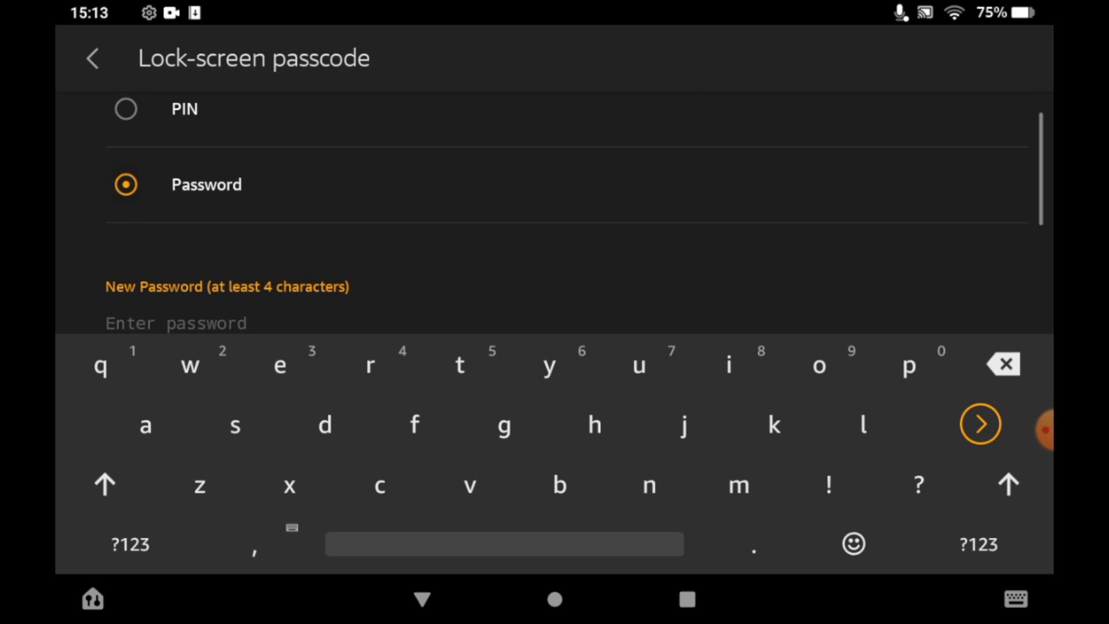
click(130, 543)
click(100, 364)
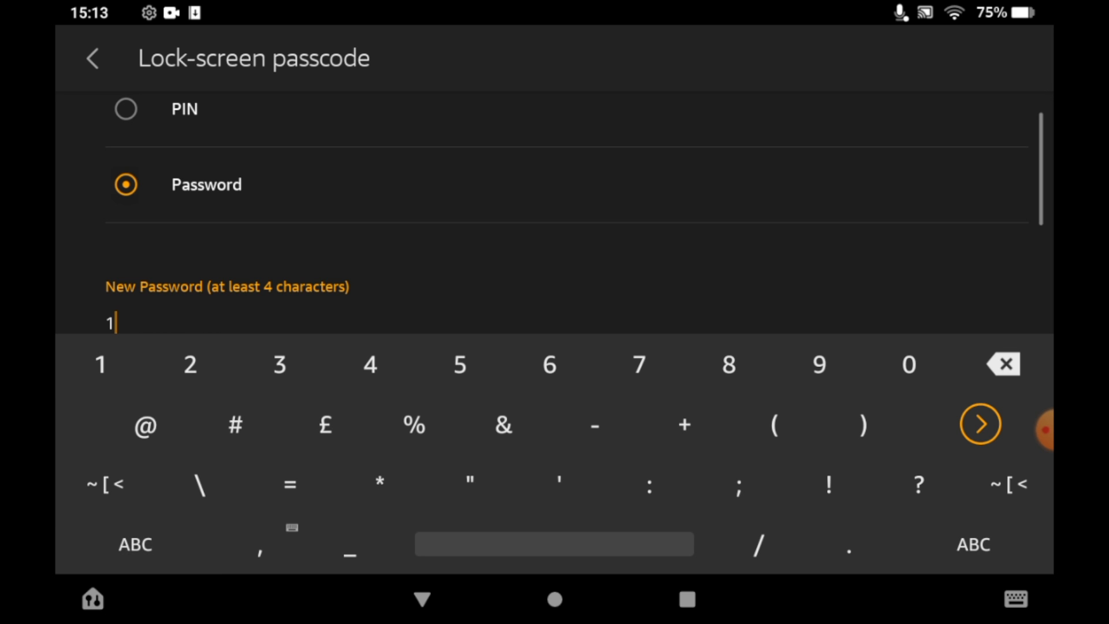
click(190, 364)
click(279, 364)
click(369, 365)
click(126, 108)
- Enter a new four-digit PIN and continue to confirmation
click(400, 363)
click(545, 365)
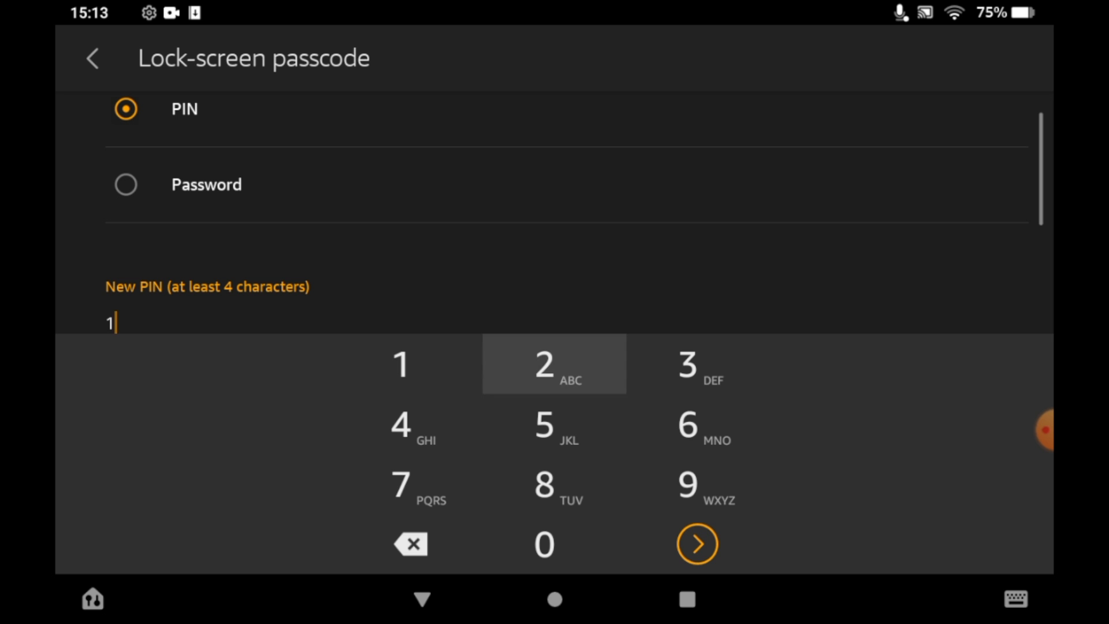
click(687, 364)
click(400, 423)
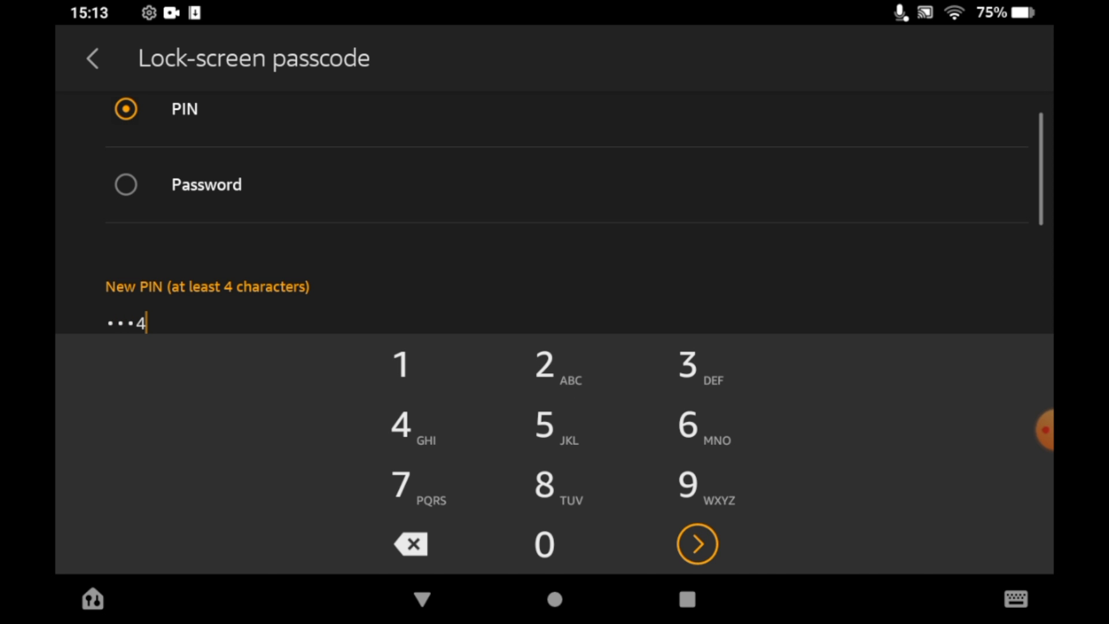
click(698, 544)
- Re-enter the four-digit PIN to confirm it and save the new lock-screen PIN
click(399, 365)
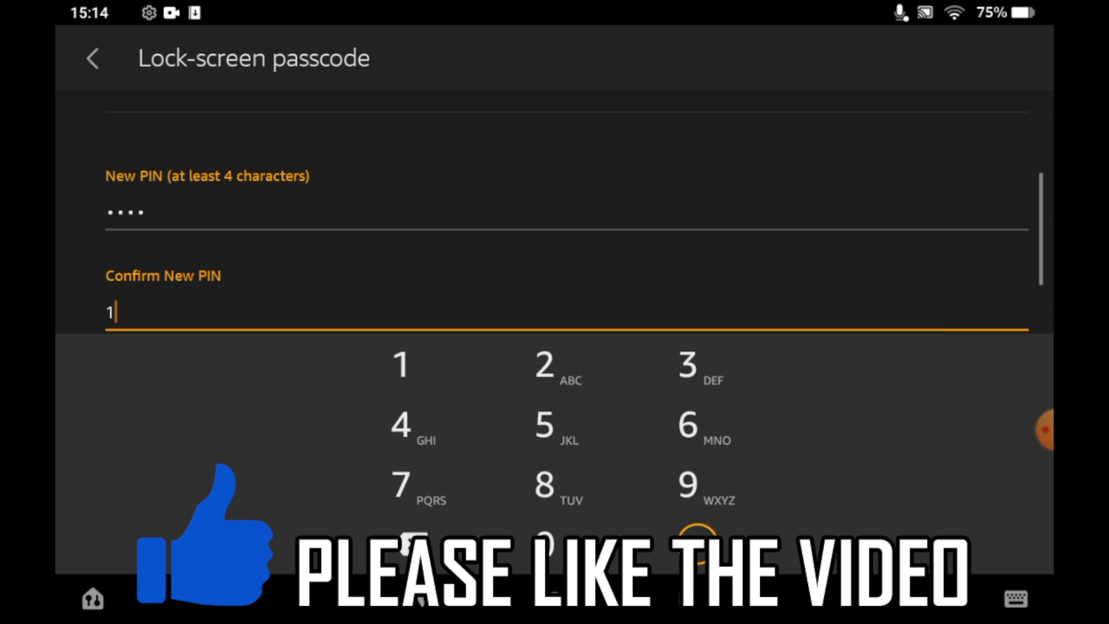
click(544, 365)
click(688, 364)
click(400, 424)
click(698, 543)
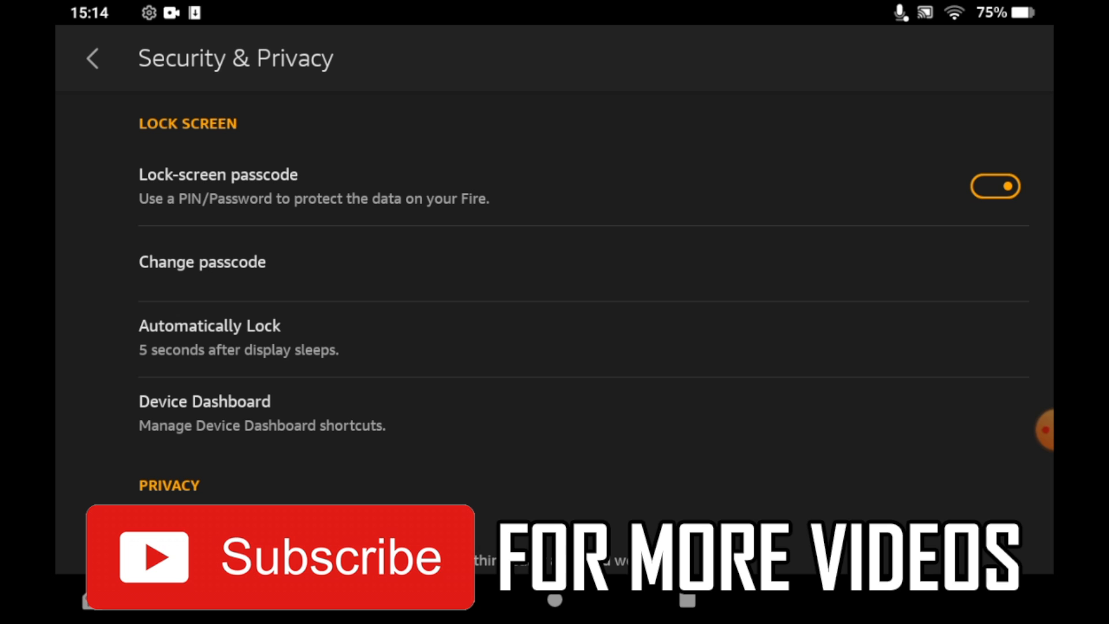
- Switch off the Lock-screen passcode toggle, prompting for the current PIN
click(995, 186)
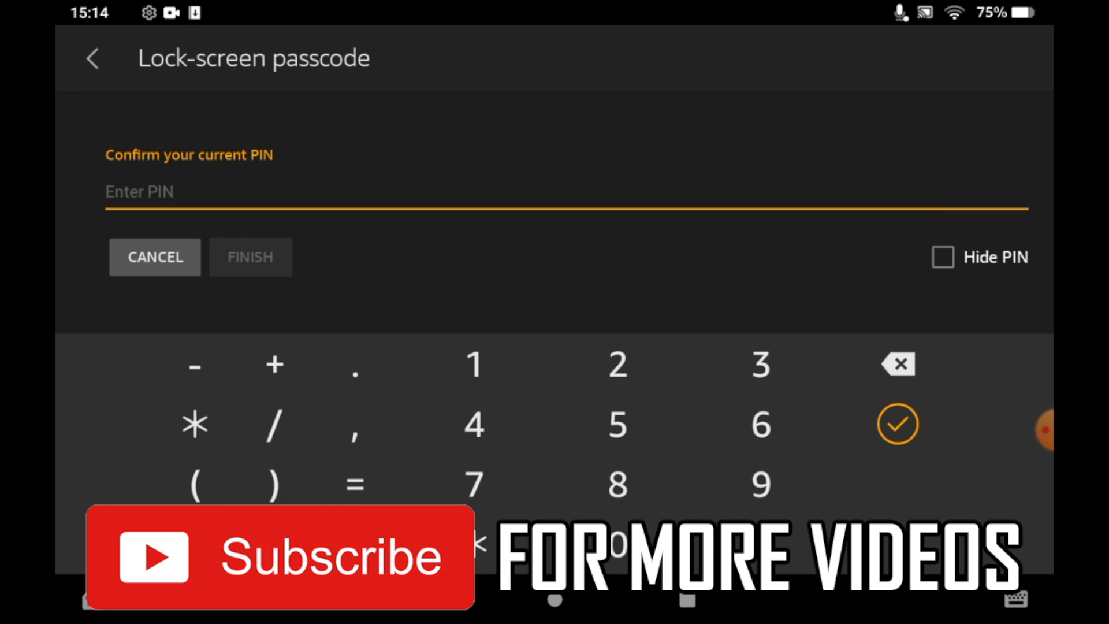